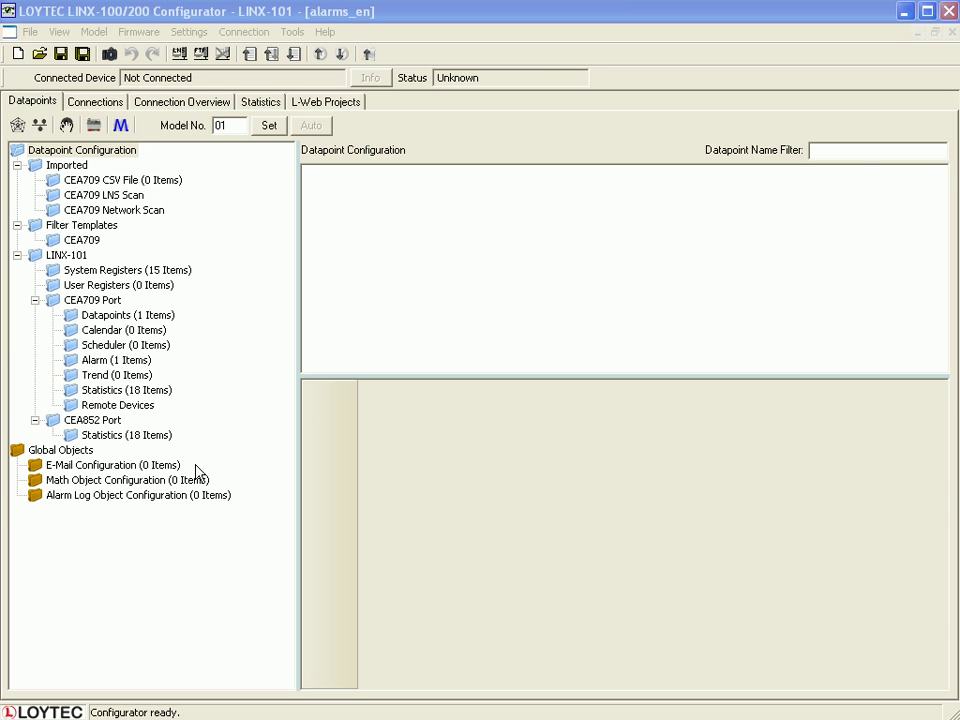
- Show the empty e-mail template table under Global Objects > E-Mail Configuration
{"action": "left_click", "coordinate": [134, 467]}
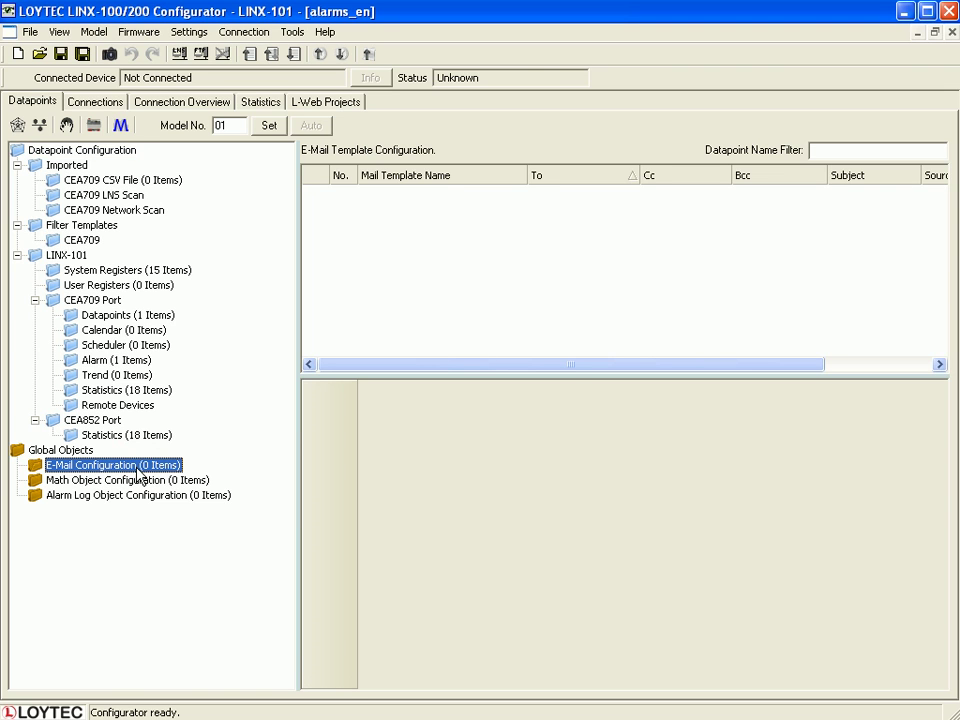
{"action": "left_click", "coordinate": [524, 292]}
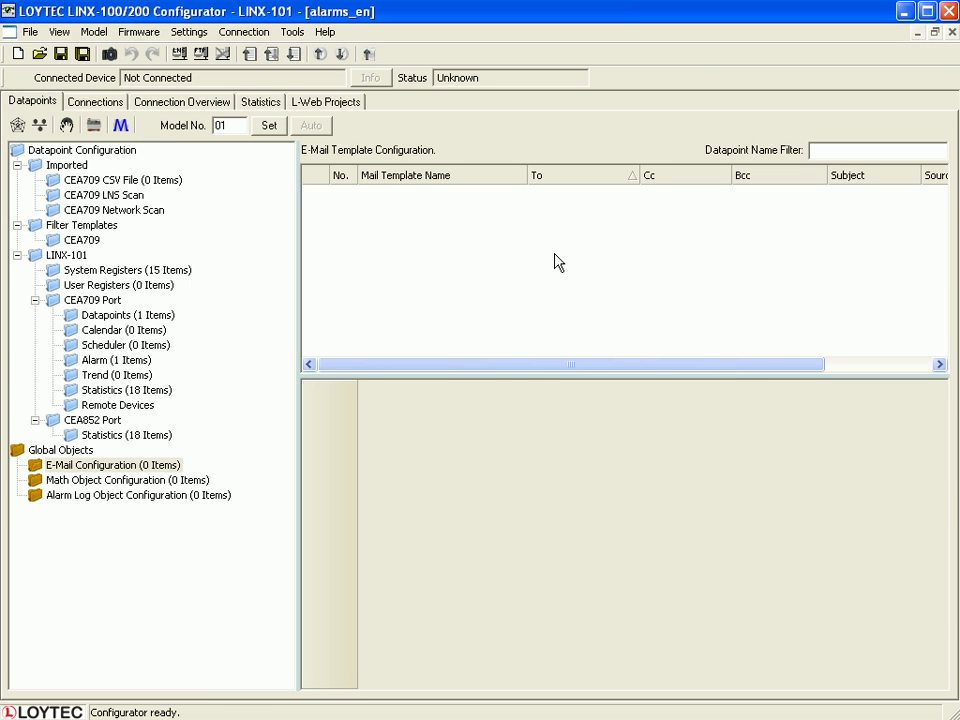
- Create a new e-mail template named 'Alarm' and enter the recipient e-mail address
{"action": "right_click", "coordinate": [553, 256]}
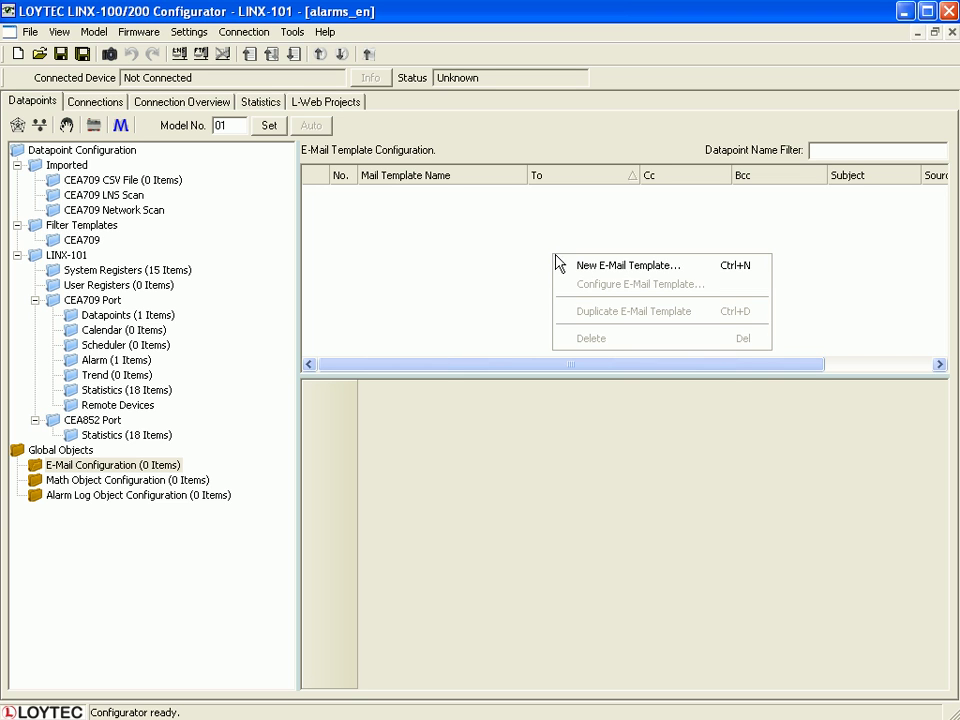
{"action": "left_click", "coordinate": [709, 265]}
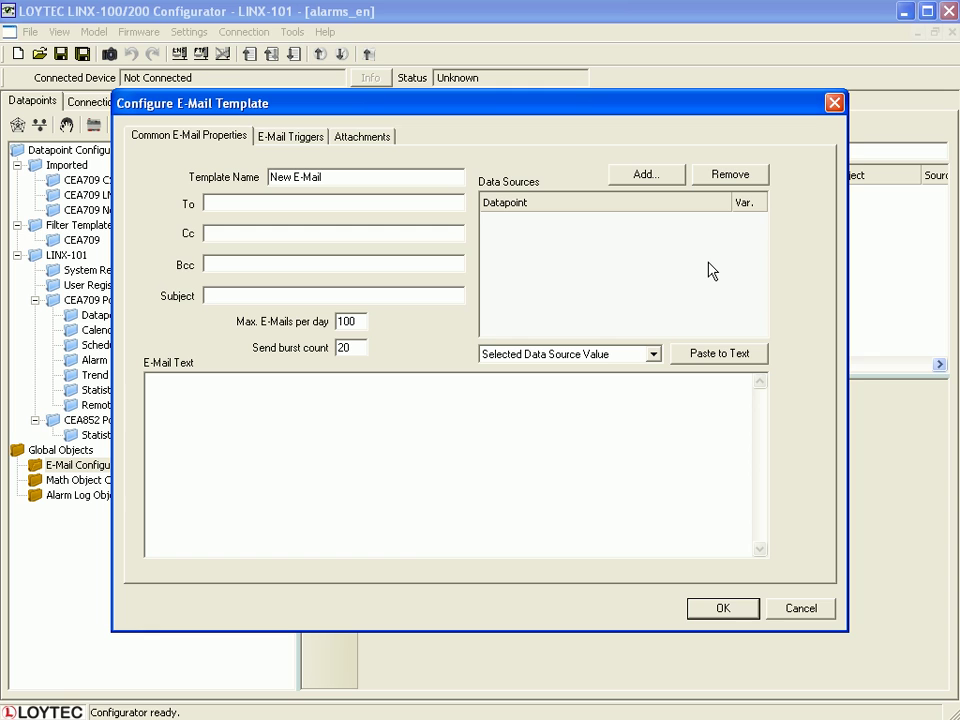
{"action": "left_click", "coordinate": [328, 177]}
{"action": "left_click_drag", "start_coordinate": [328, 177], "coordinate": [240, 187]}
{"action": "type", "text": "A"}
{"action": "type", "text": "larm"}
{"action": "left_click", "coordinate": [207, 203]}
{"action": "type", "text": "test@gmx.net"}
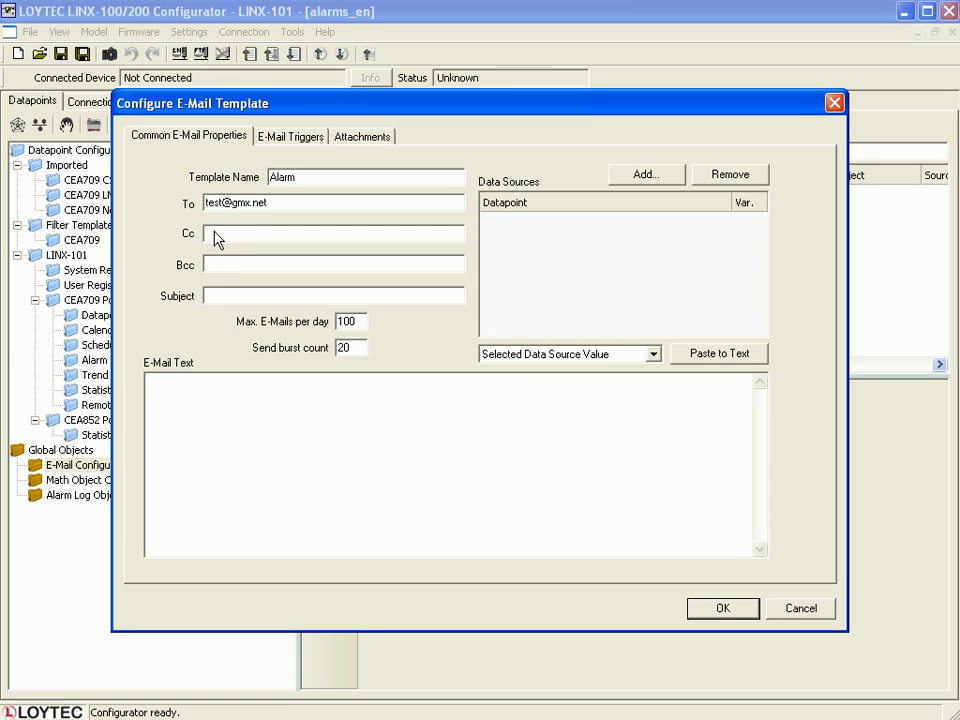
- Set the subject to 'freeze', keeping the daily limit of 100 and send burst of 20
{"action": "left_click", "coordinate": [206, 296]}
{"action": "type", "text": "freeze"}
{"action": "left_click", "coordinate": [358, 322]}
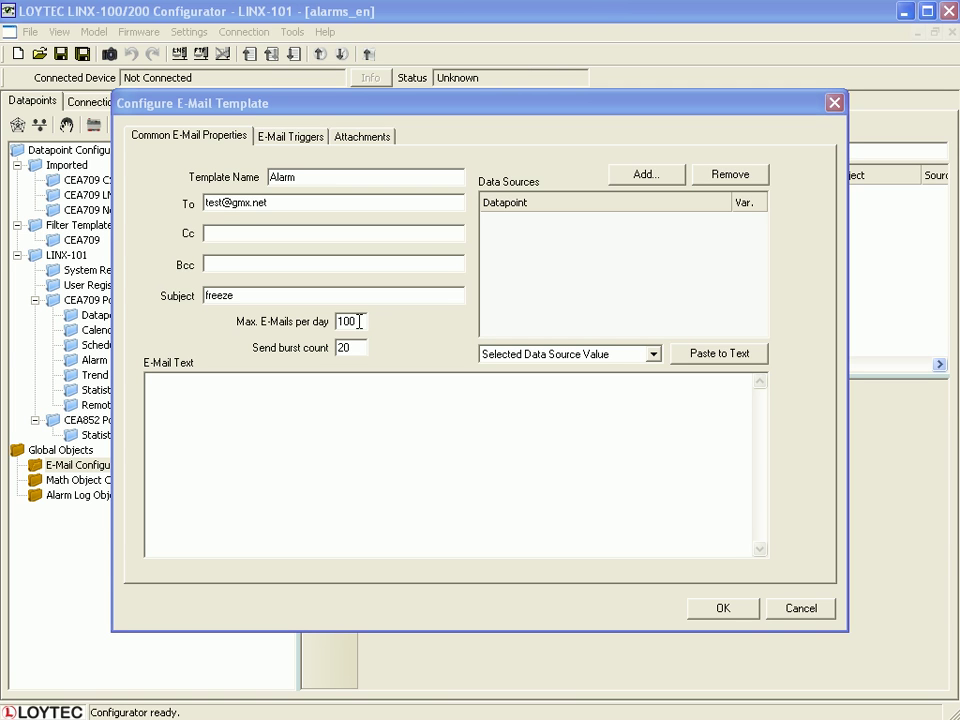
{"action": "left_click", "coordinate": [359, 321]}
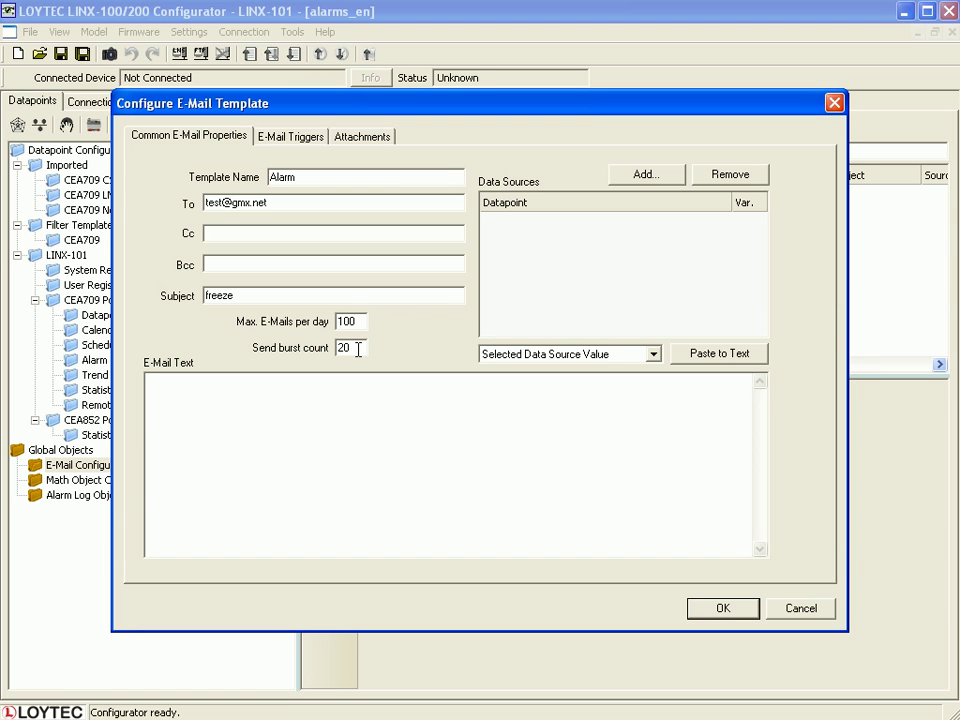
{"action": "left_click", "coordinate": [358, 349]}
- Enter 'Actual temperature is:' as the Alarm template's e-mail body text
{"action": "left_click", "coordinate": [158, 387]}
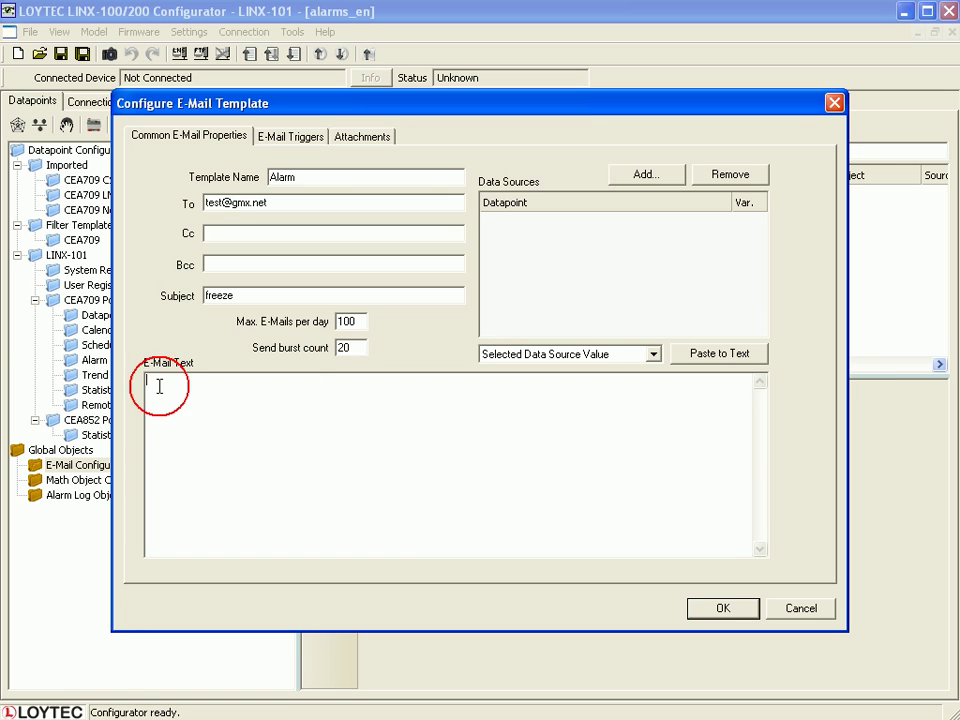
{"action": "type", "text": "Actual temperature is:"}
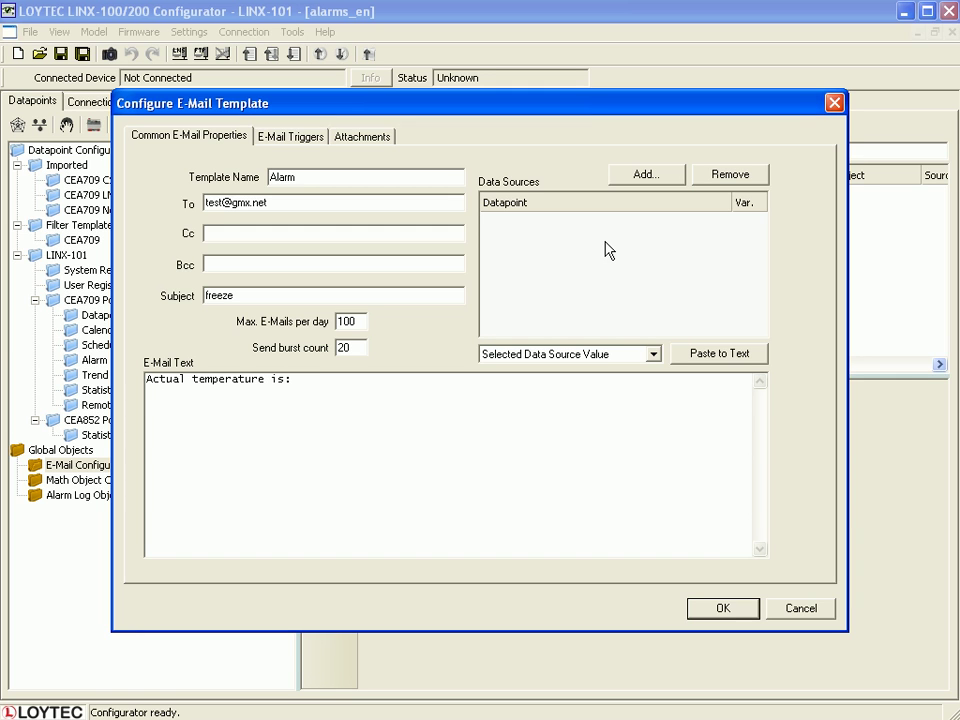
- Add nviTemperature from CEA709 Port > Datapoints as data source v1
{"action": "left_click", "coordinate": [655, 176]}
{"action": "left_click", "coordinate": [236, 216]}
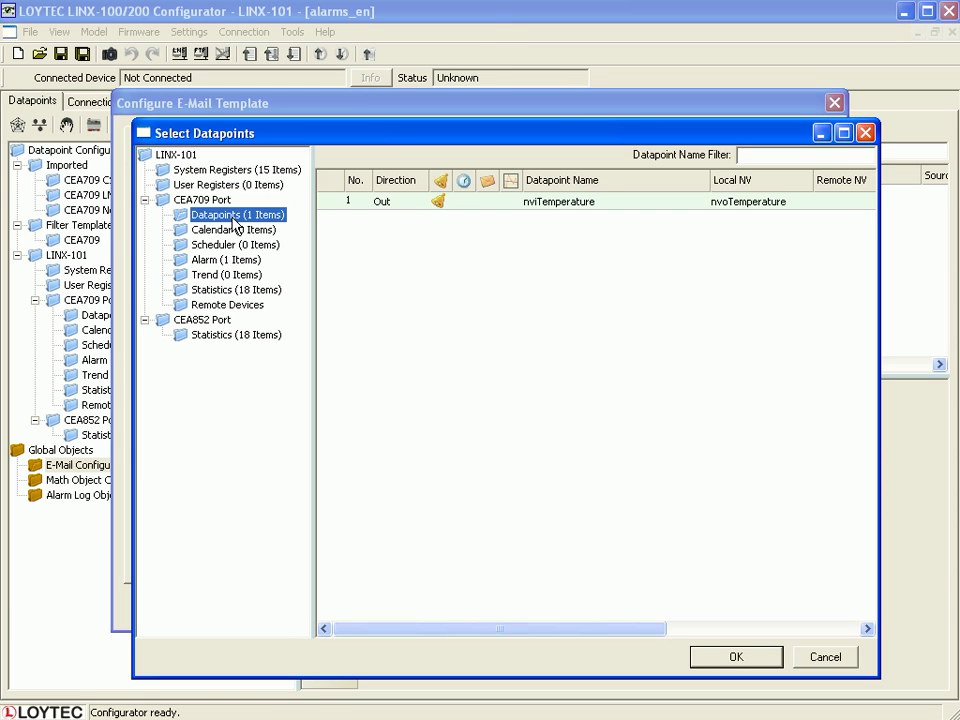
{"action": "left_click", "coordinate": [396, 225]}
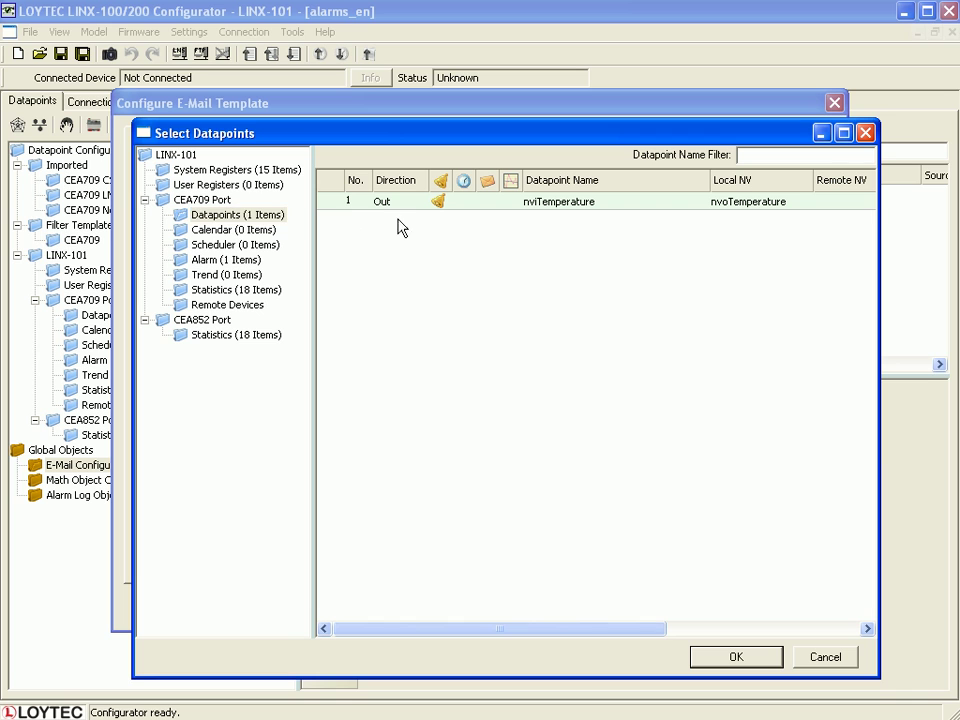
{"action": "left_click", "coordinate": [571, 203]}
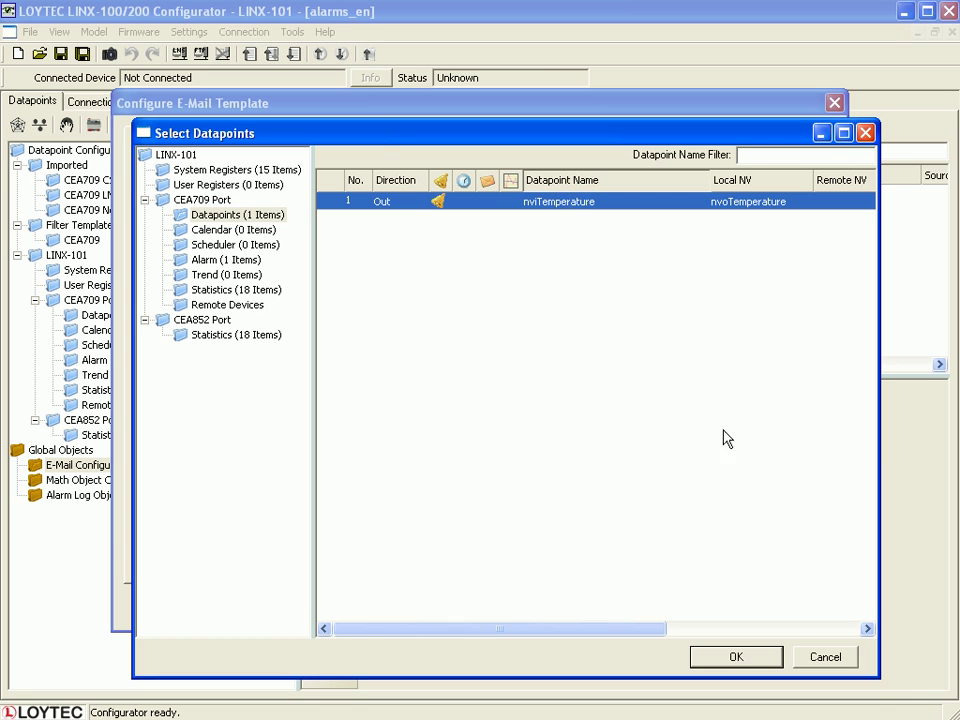
{"action": "left_click", "coordinate": [770, 657]}
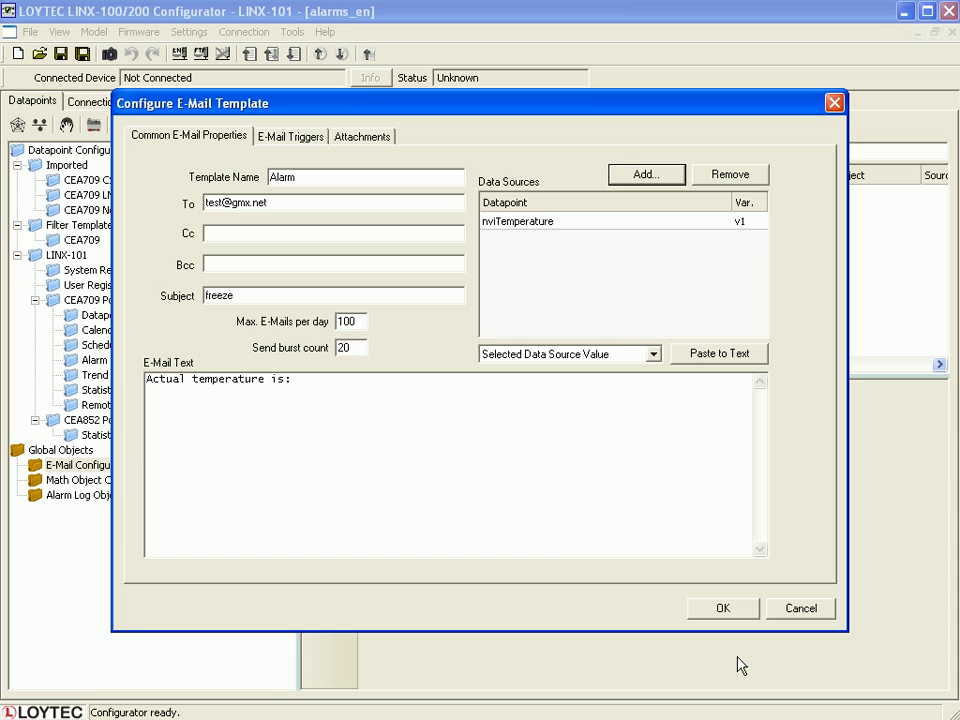
- Insert %{v1} after 'Actual temperature is:' and choose Timestamp as the insertable value
{"action": "left_click", "coordinate": [612, 222]}
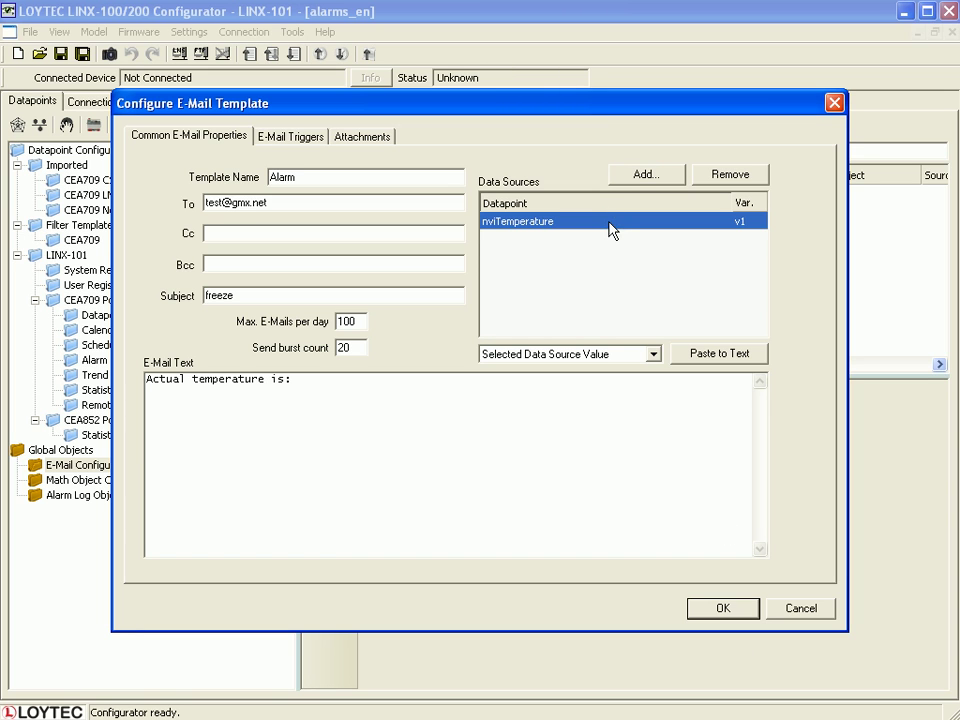
{"action": "left_click", "coordinate": [706, 358]}
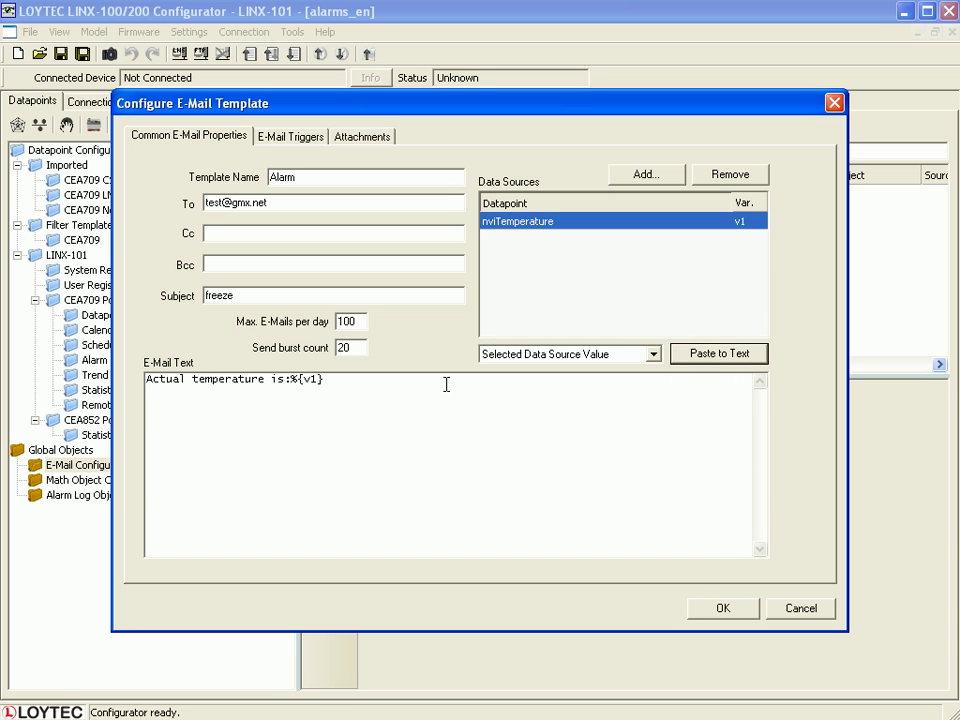
{"action": "left_click", "coordinate": [291, 381]}
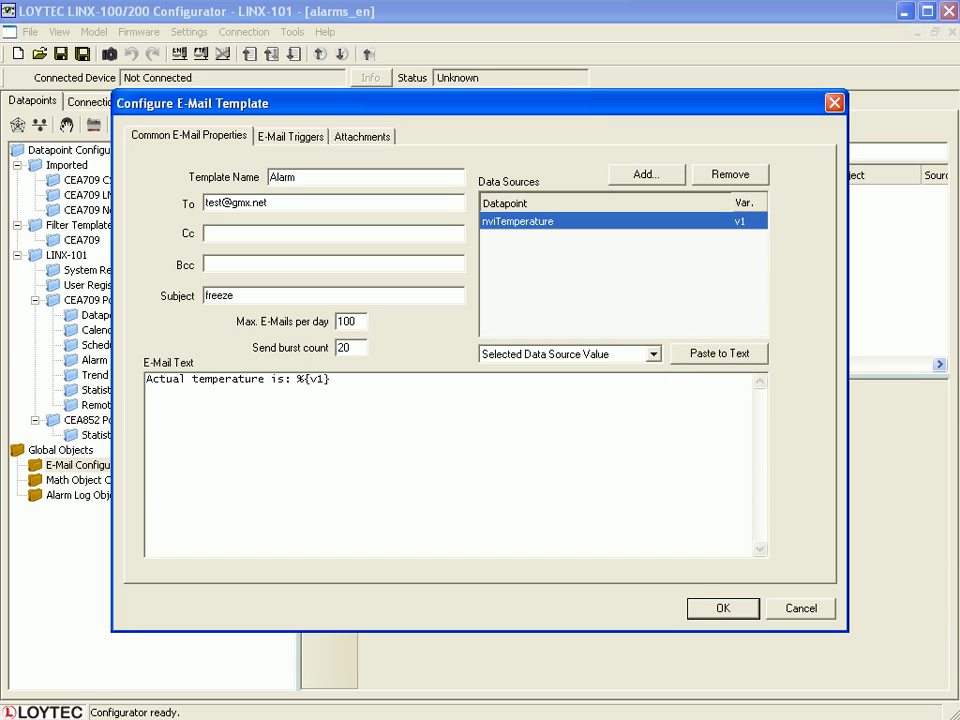
{"action": "left_click", "coordinate": [653, 355]}
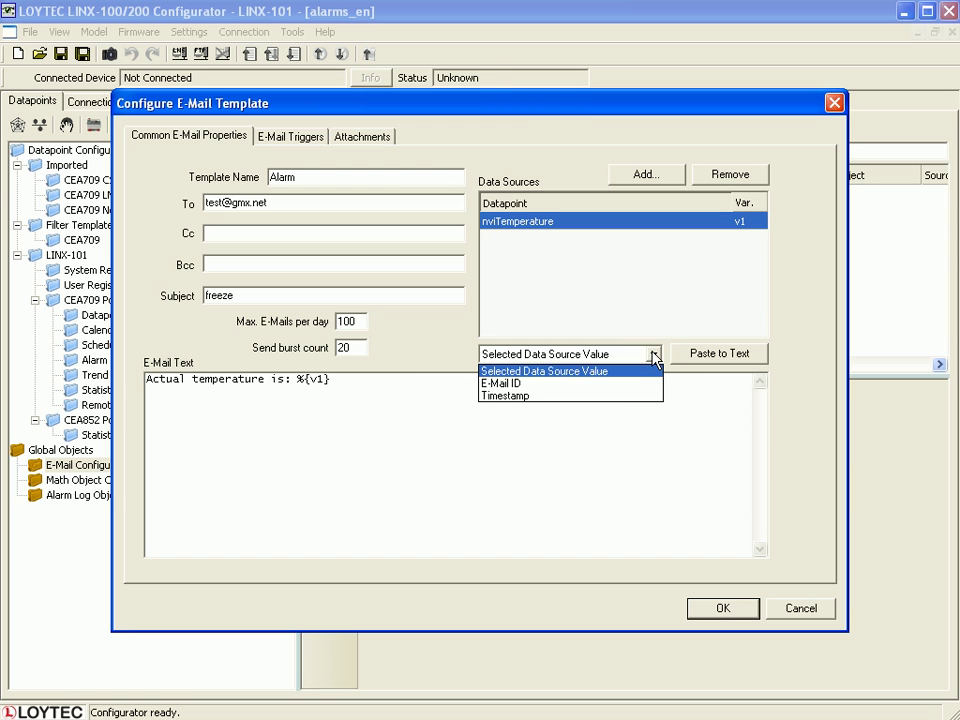
{"action": "left_click", "coordinate": [615, 398]}
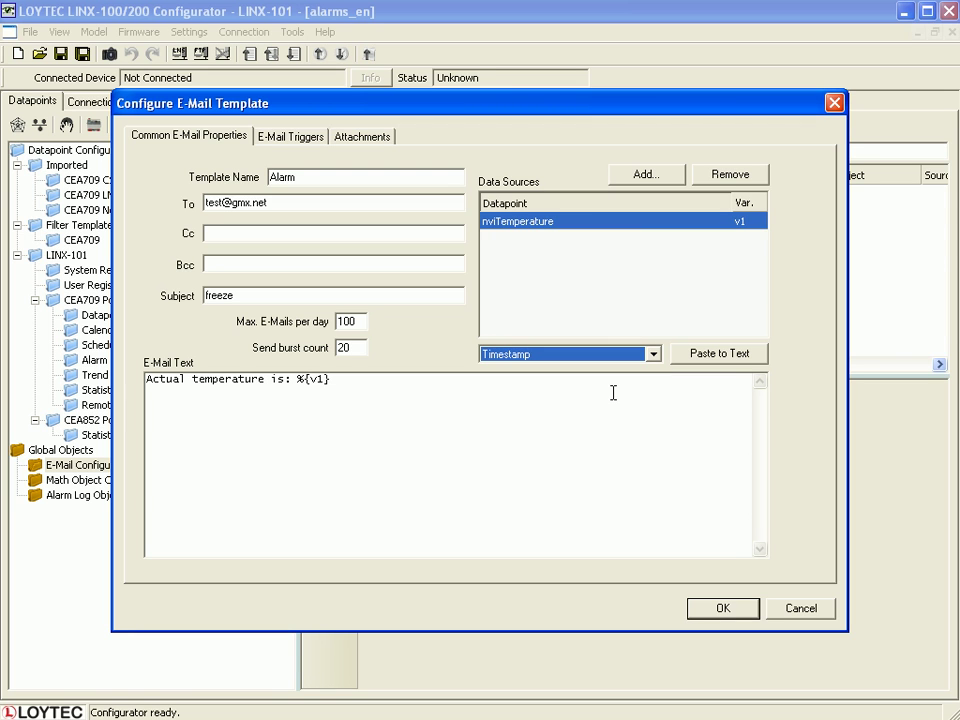
- Add the testalarm Alarm Server datapoint from CEA709 Port > Alarm as an e-mail trigger
{"action": "left_click", "coordinate": [307, 136]}
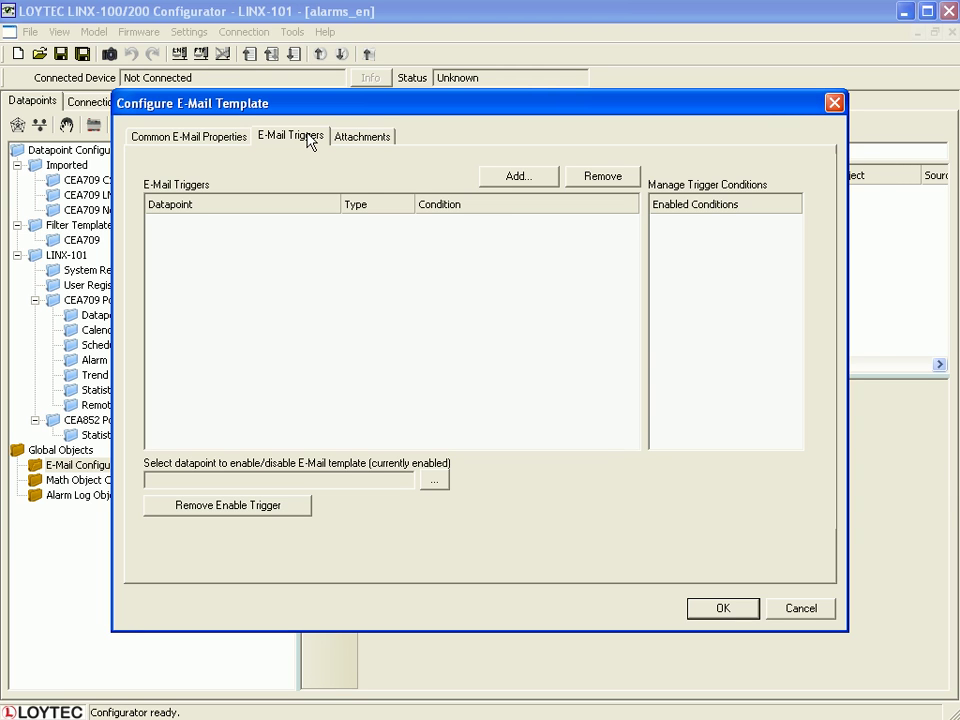
{"action": "left_click", "coordinate": [517, 176]}
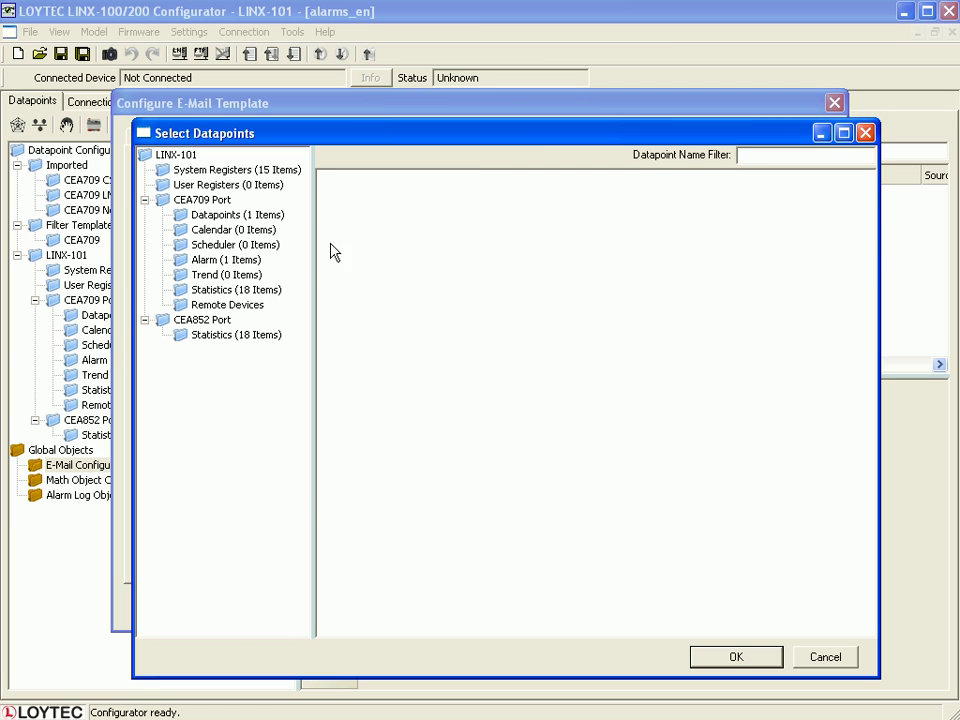
{"action": "left_click", "coordinate": [222, 262]}
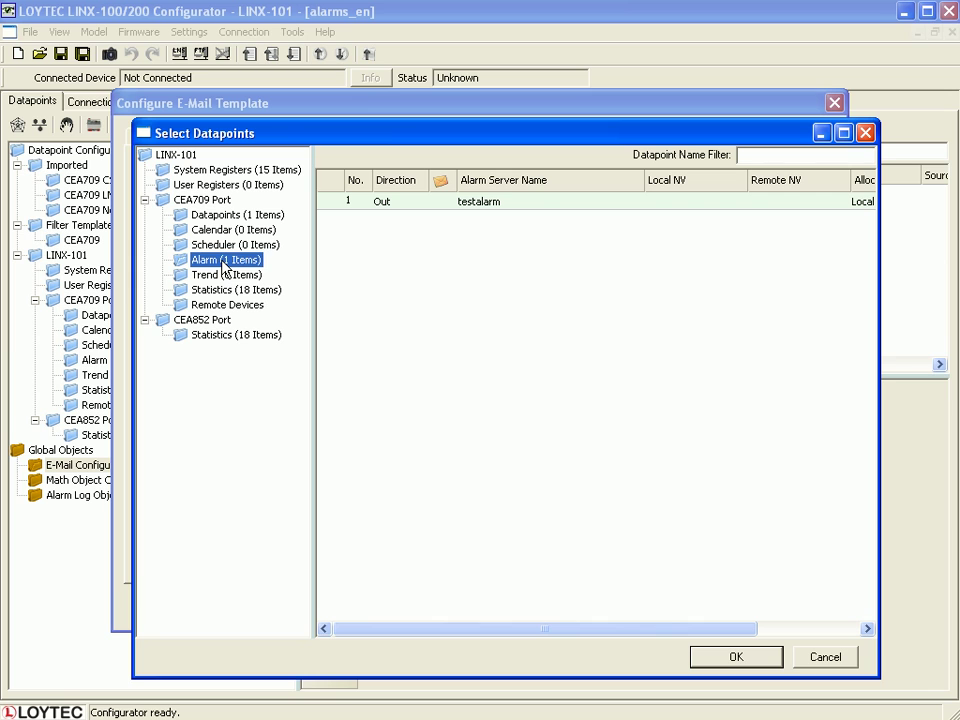
{"action": "left_click", "coordinate": [405, 267]}
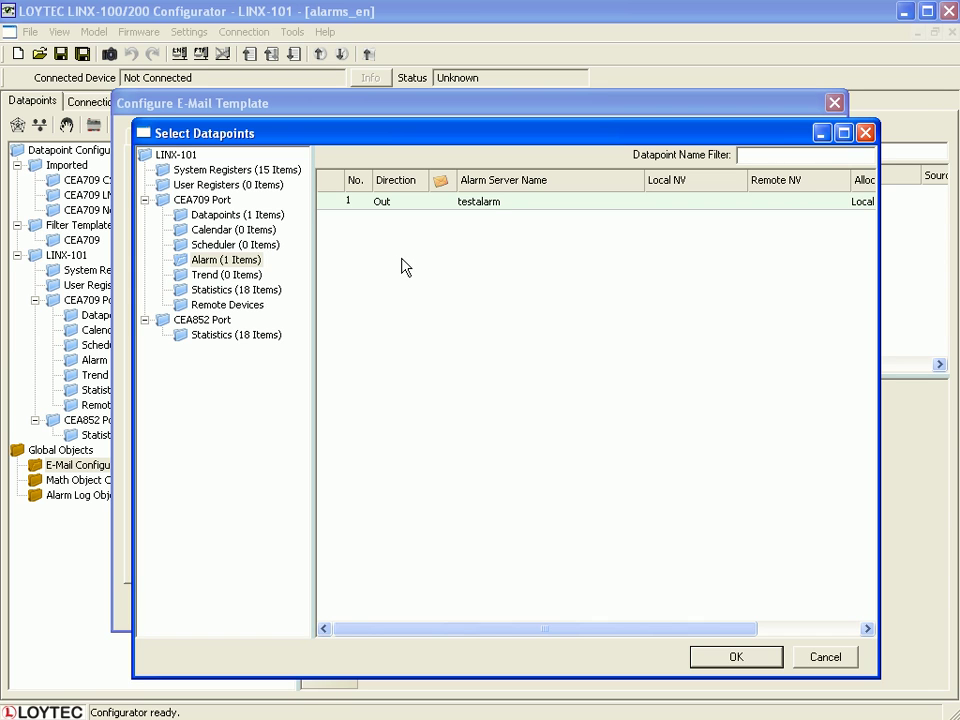
{"action": "left_click", "coordinate": [491, 203]}
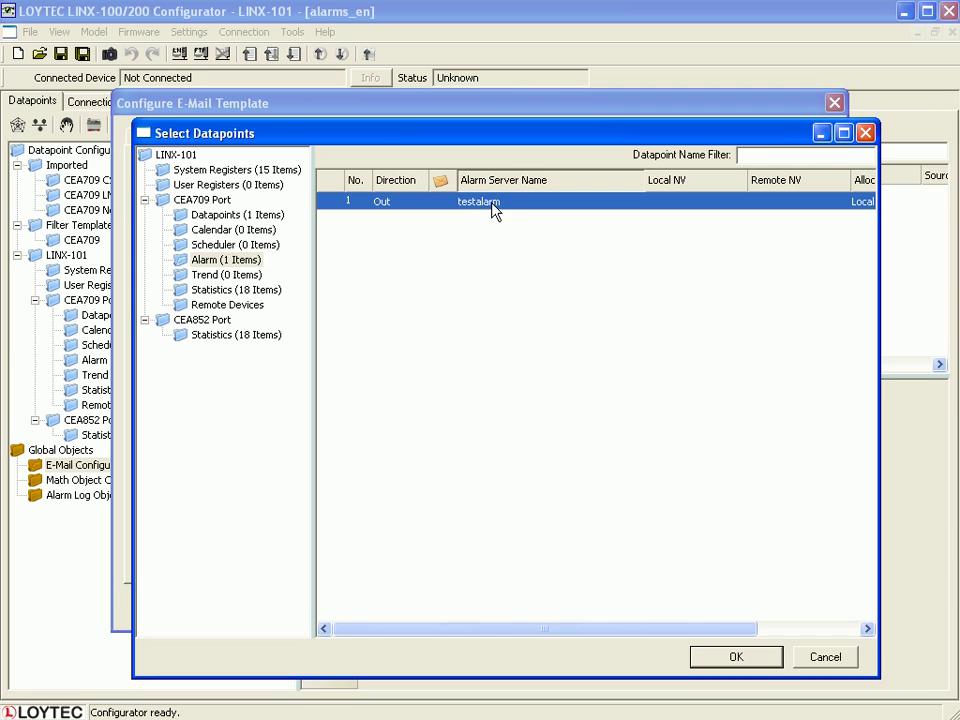
{"action": "left_click", "coordinate": [752, 659]}
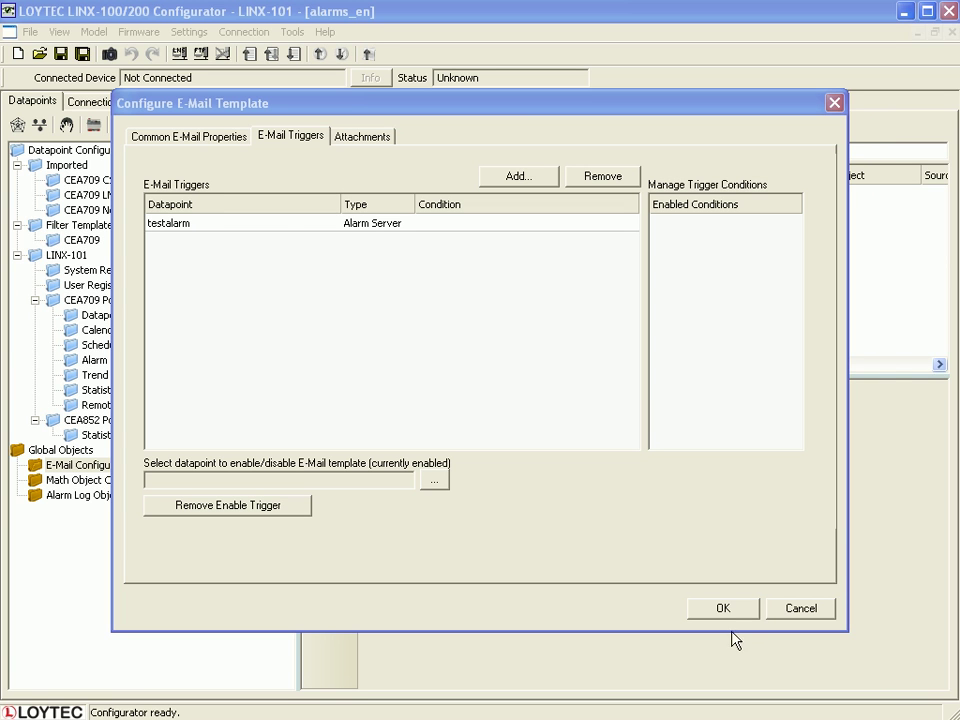
- Disable Offnormal- and Highlimit-Alarms so only Lowlimit-Alarms triggers the e-mail
{"action": "left_click", "coordinate": [284, 228]}
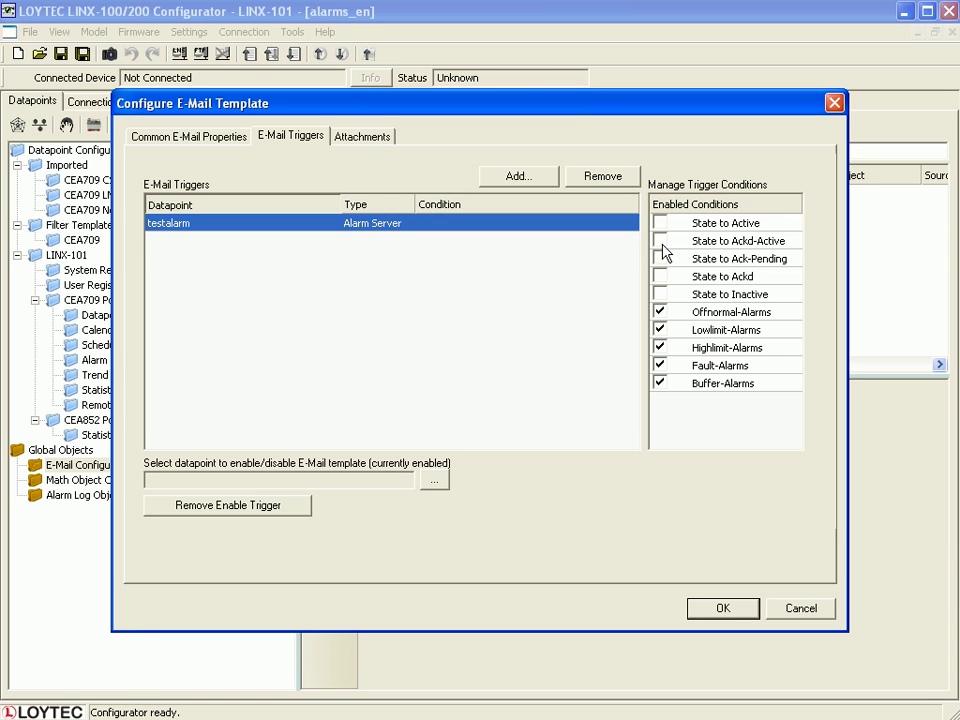
{"action": "left_click", "coordinate": [660, 312]}
{"action": "left_click", "coordinate": [660, 347]}
{"action": "left_click", "coordinate": [659, 383]}
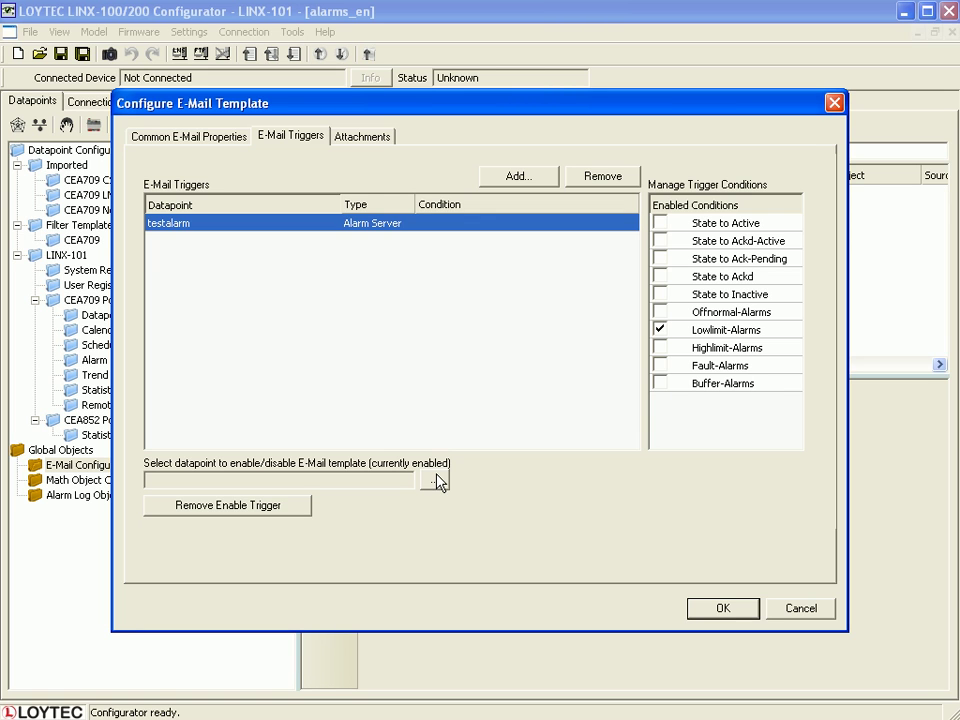
- Attach system.log from /data/system.log, leaving Add Datetime checked
{"action": "left_click", "coordinate": [345, 140]}
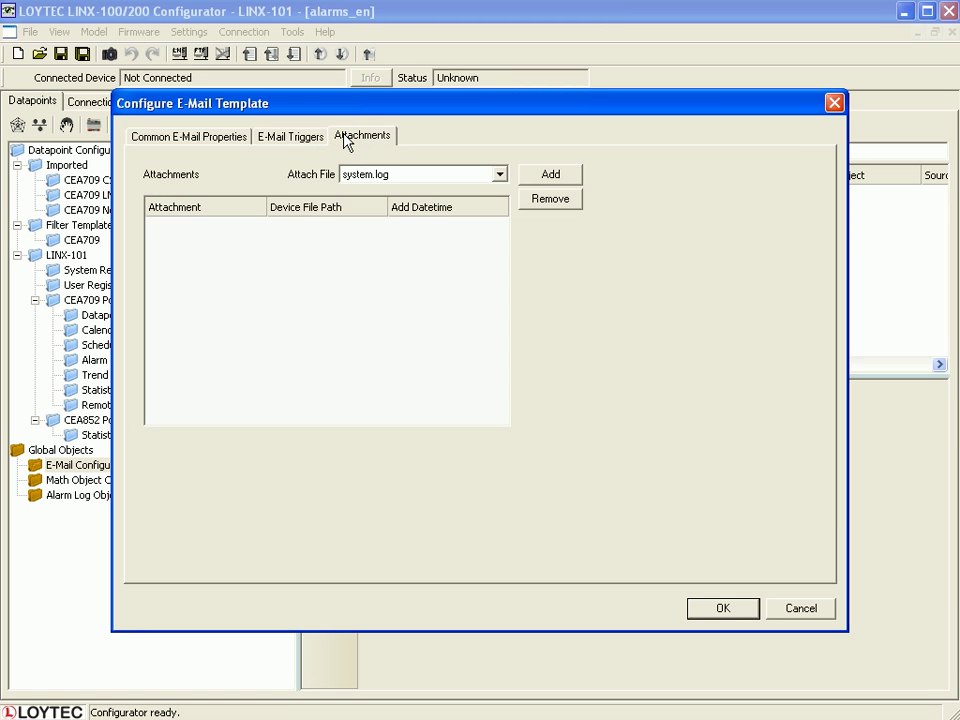
{"action": "left_click", "coordinate": [501, 175]}
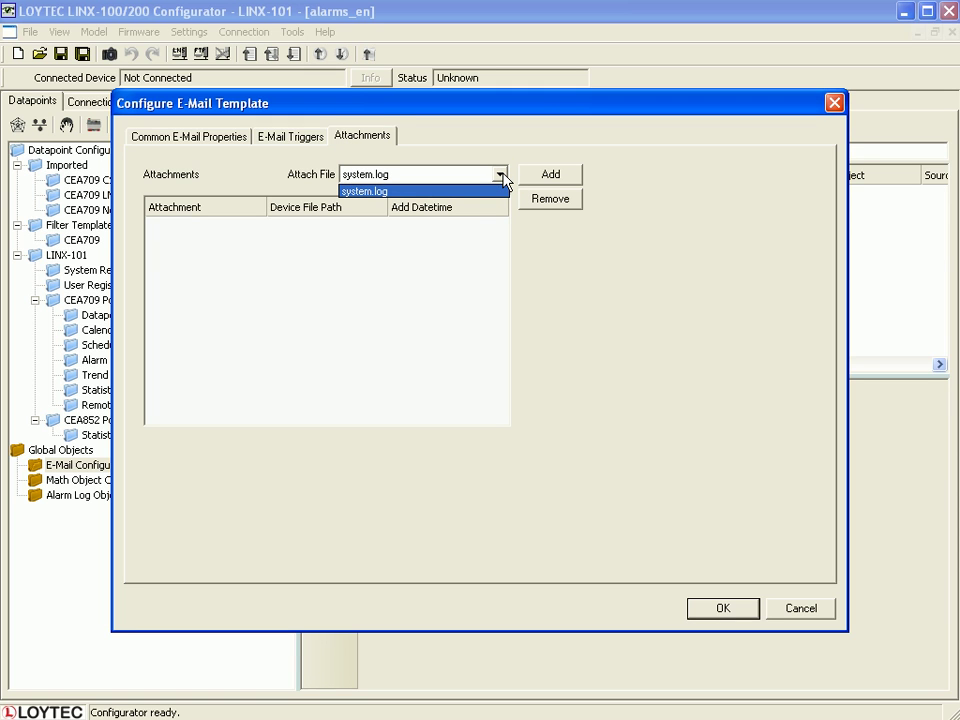
{"action": "left_click", "coordinate": [557, 179]}
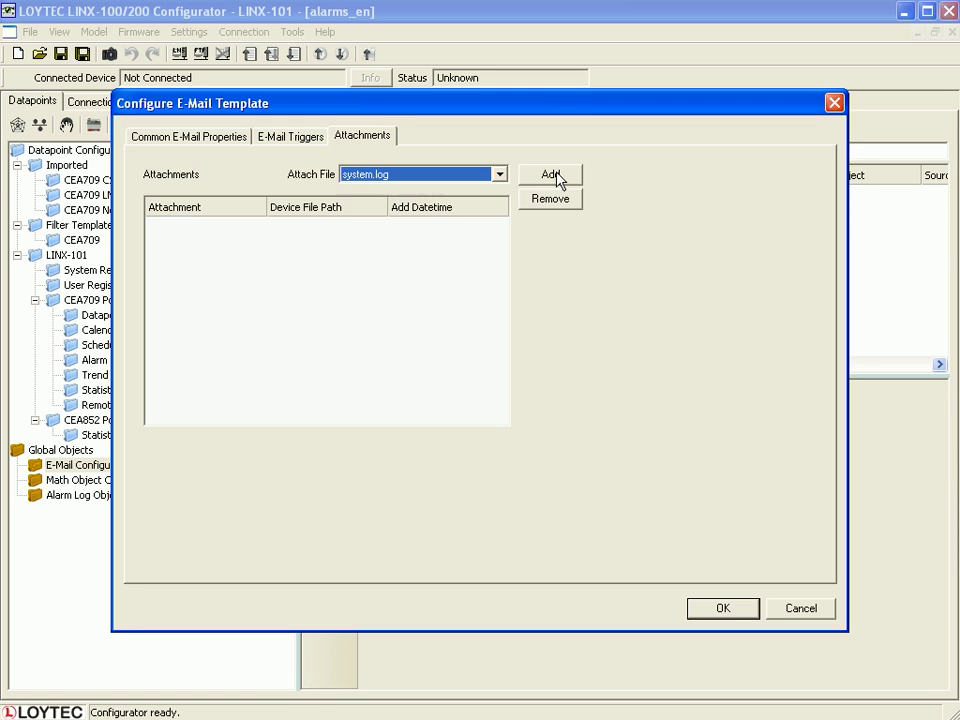
{"action": "left_click", "coordinate": [552, 175]}
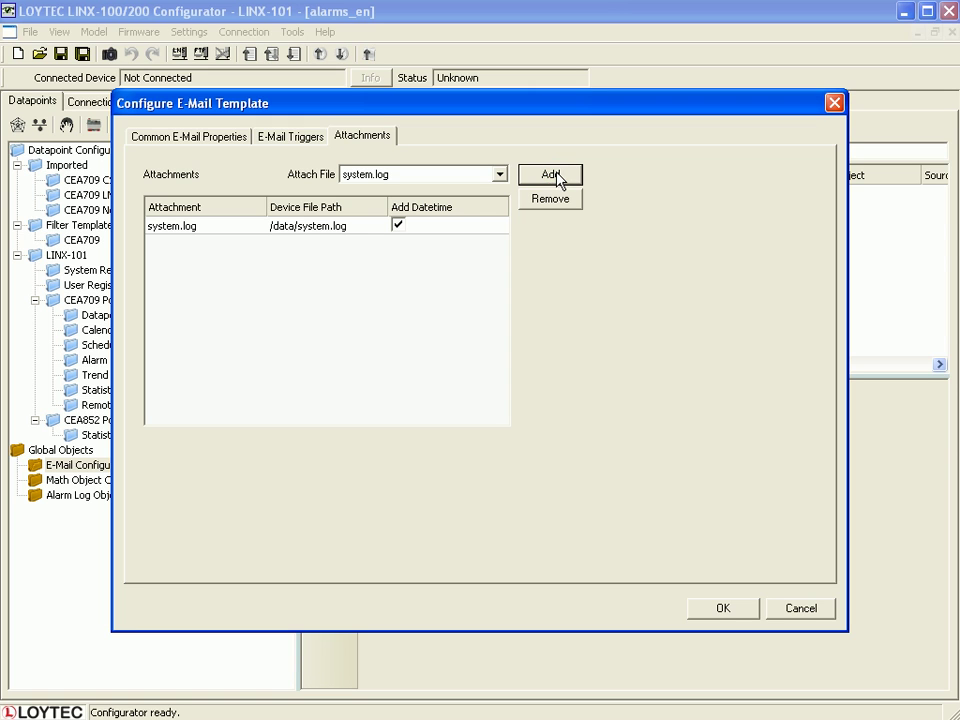
{"action": "left_click", "coordinate": [203, 230]}
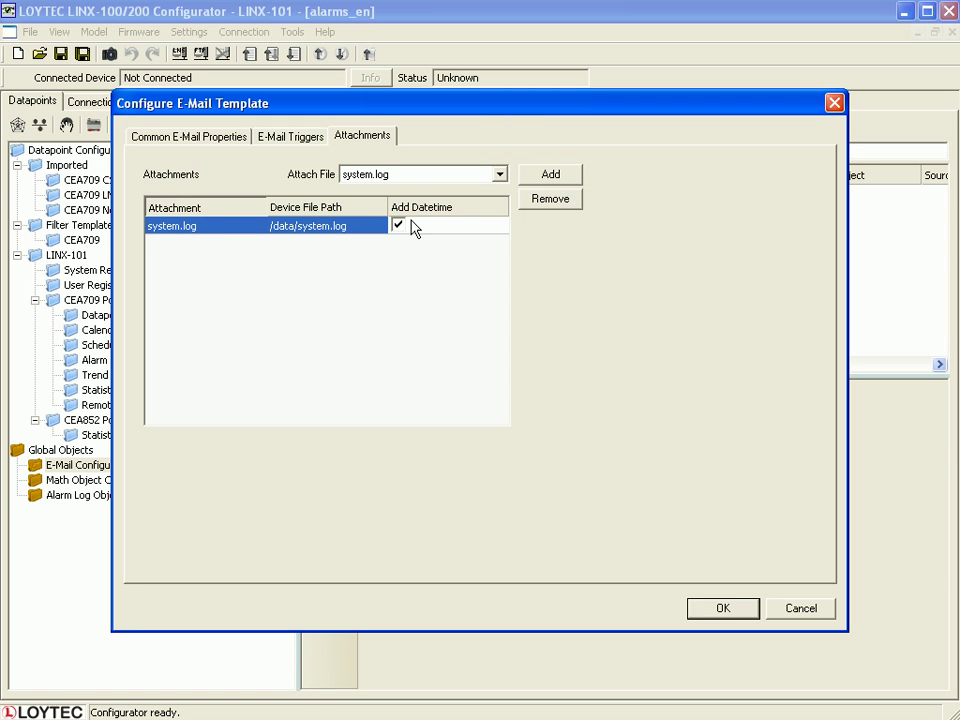
{"action": "left_click", "coordinate": [440, 229]}
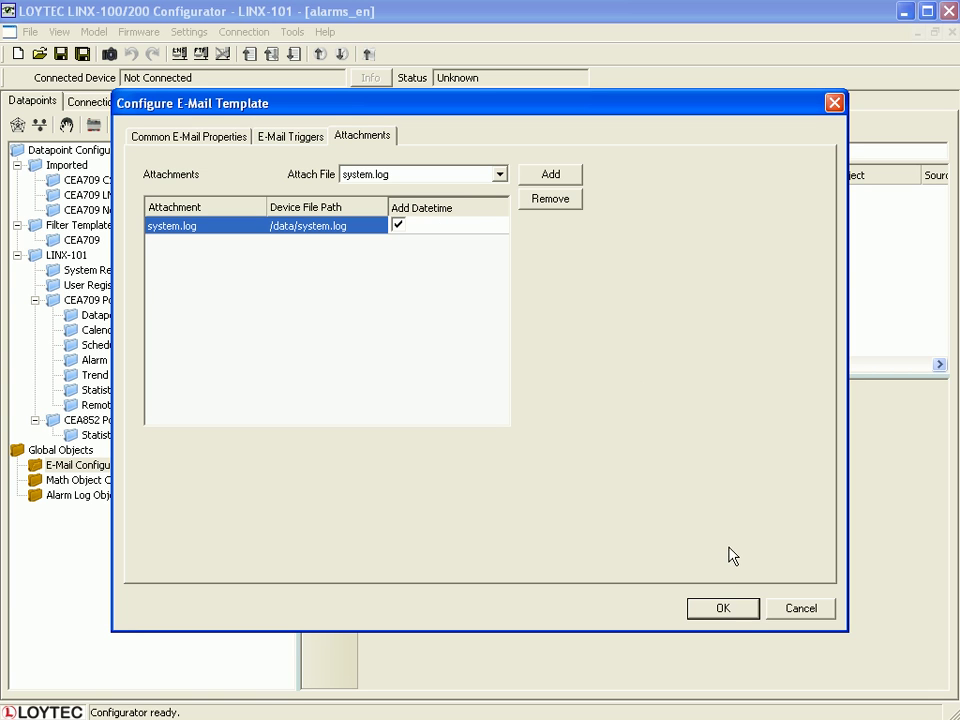
- Save the Alarm template, check it and testalarm in the tree, then revisit E-Mail Configuration
{"action": "left_click", "coordinate": [745, 612]}
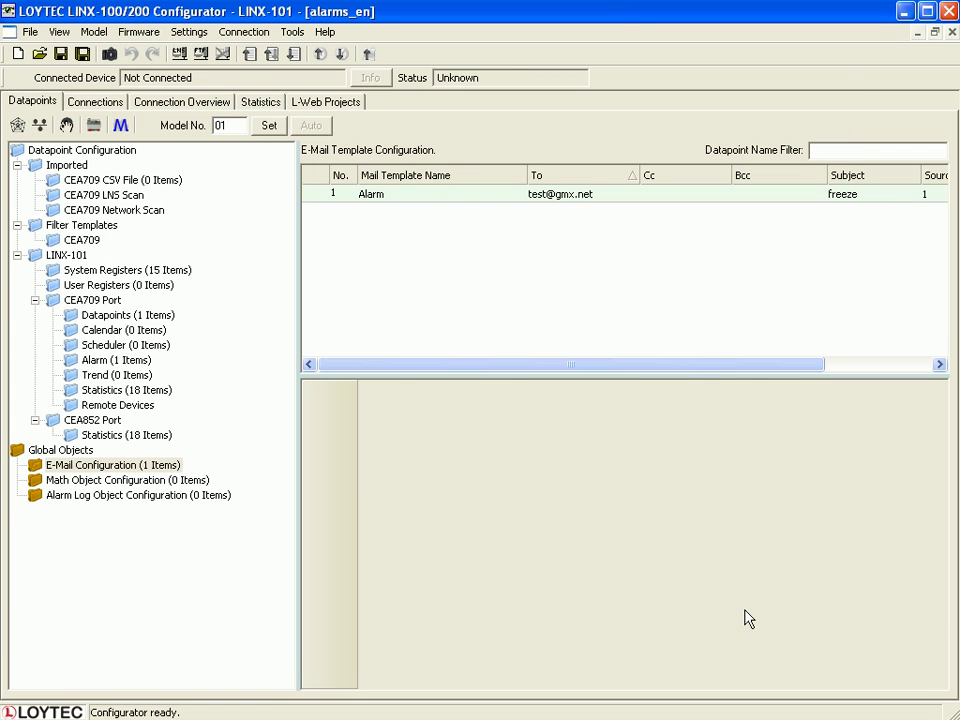
{"action": "left_click", "coordinate": [473, 198]}
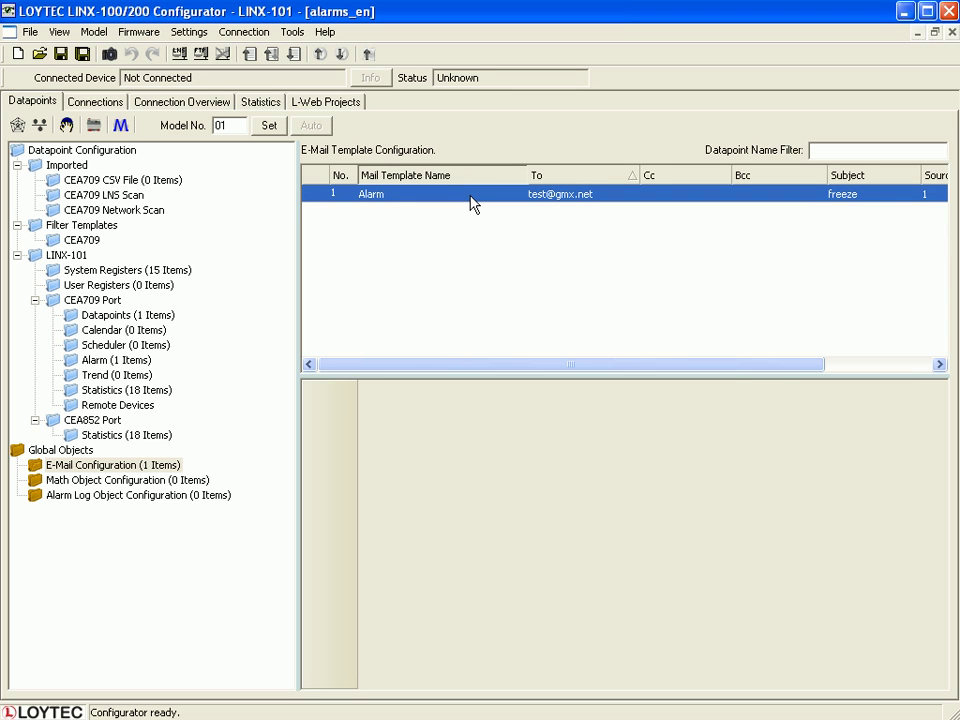
{"action": "left_click", "coordinate": [100, 362]}
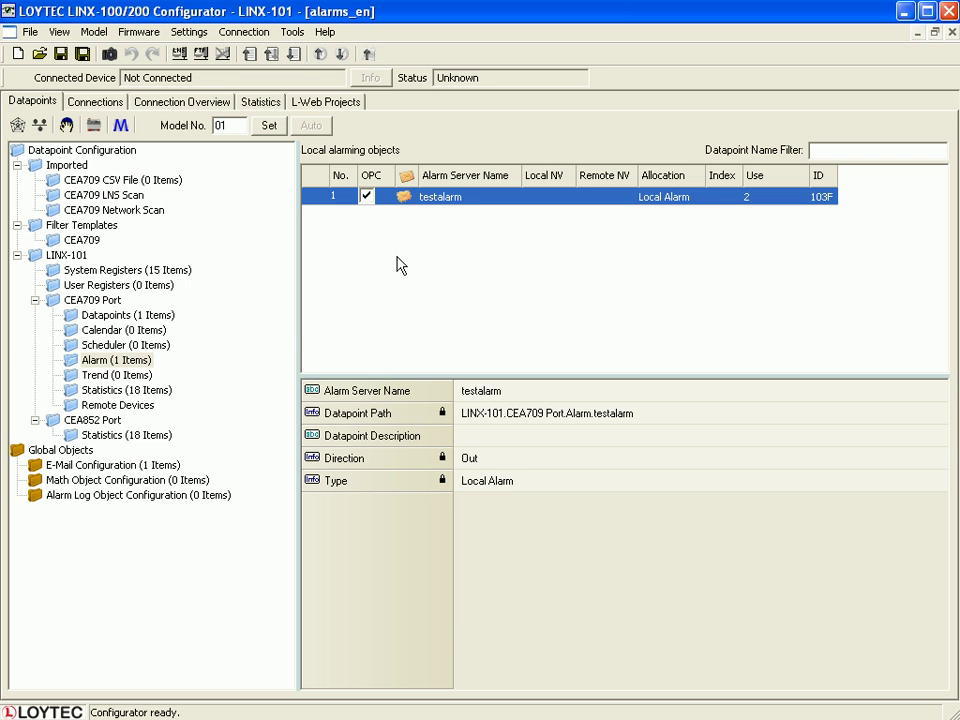
{"action": "left_click", "coordinate": [415, 198]}
{"action": "left_click", "coordinate": [80, 466]}
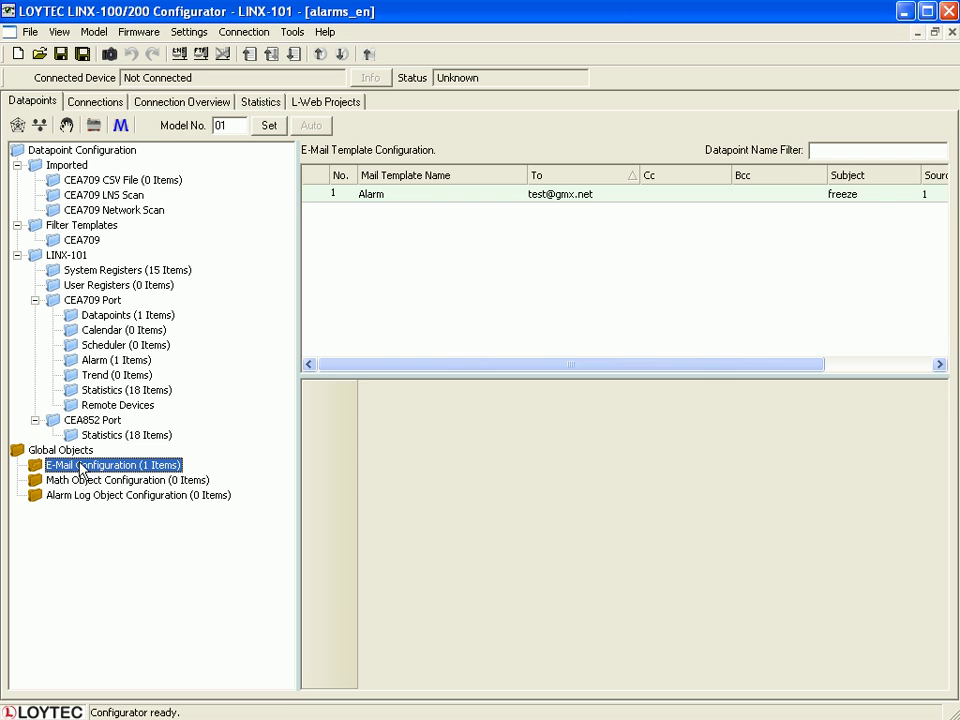